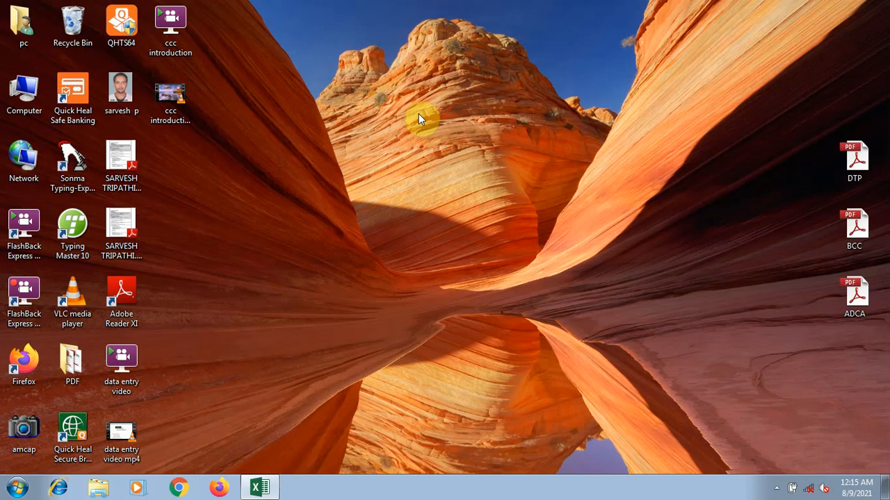
Step: Switch to the blank Excel workbook and set the worksheet zoom to 200%
{"action": "left_click", "coordinate": [267, 486]}
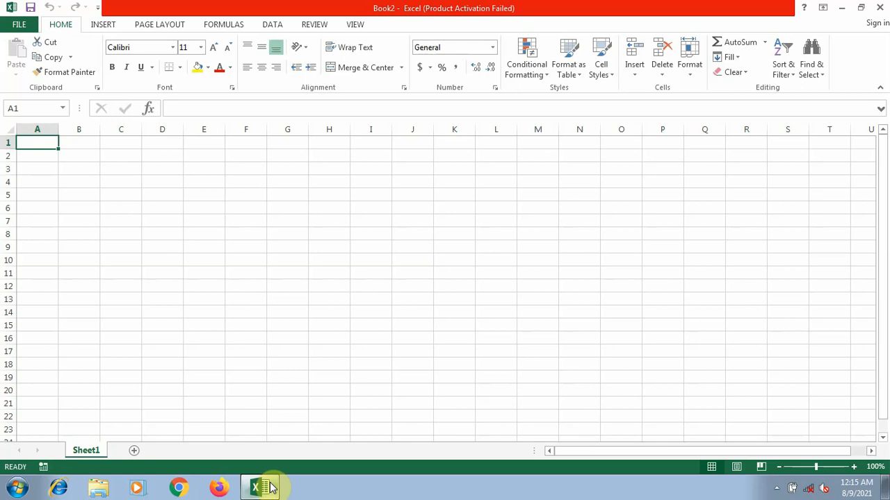
{"action": "key", "text": "alt+w"}
{"action": "key", "text": "q"}
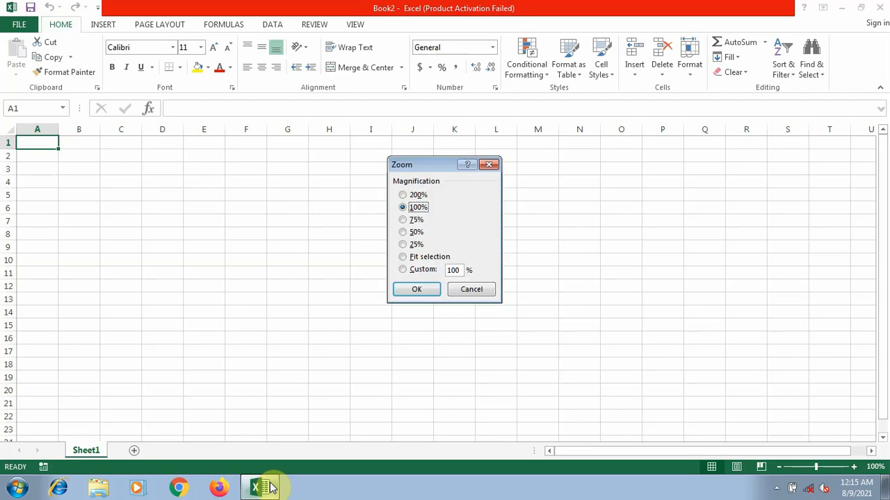
{"action": "key", "text": "Up"}
{"action": "key", "text": "Return"}
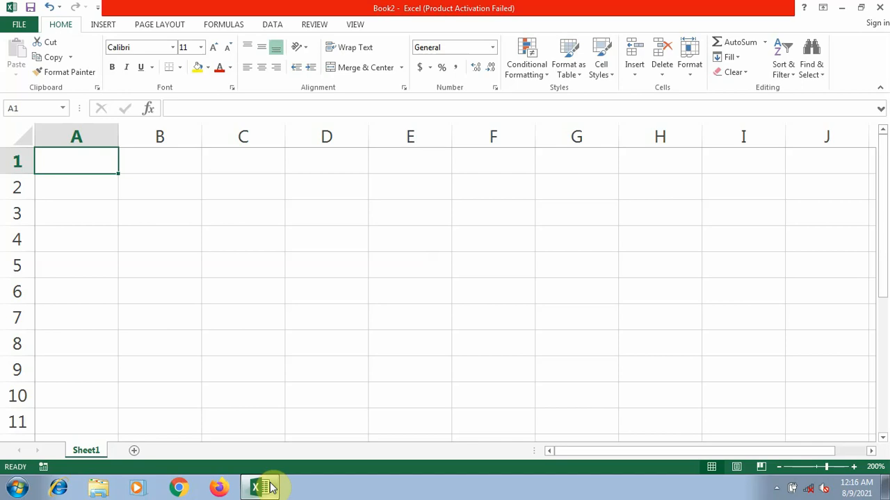
Step: Enter the column headings SR NO in A1 and NAME OF STUDENT in B1
{"action": "type", "text": "SR"}
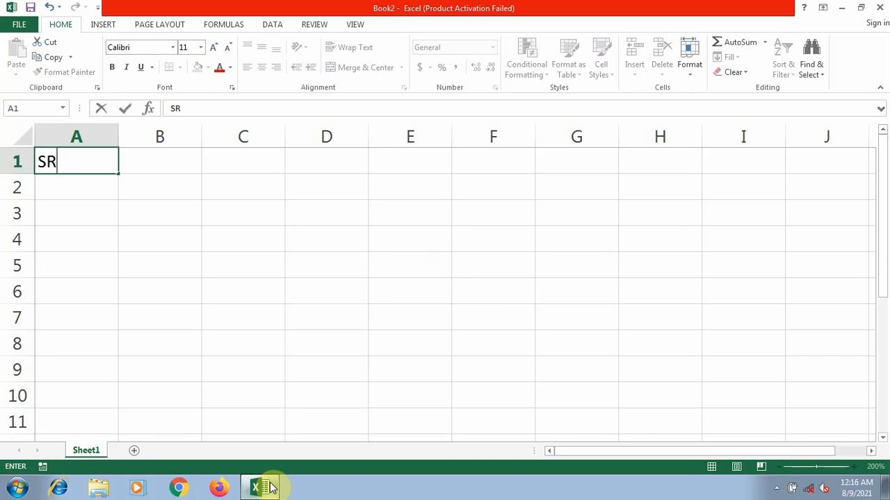
{"action": "type", "text": " NO"}
{"action": "key", "text": "Tab"}
{"action": "type", "text": "NA"}
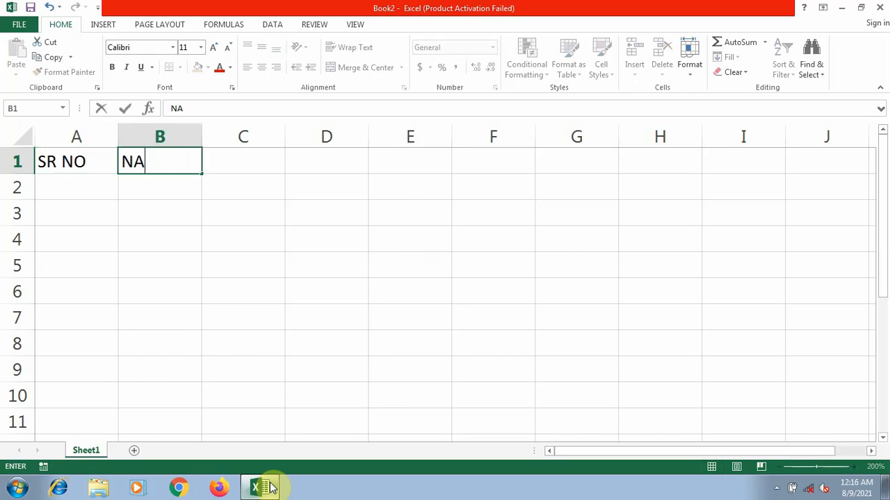
{"action": "type", "text": "ME OF S"}
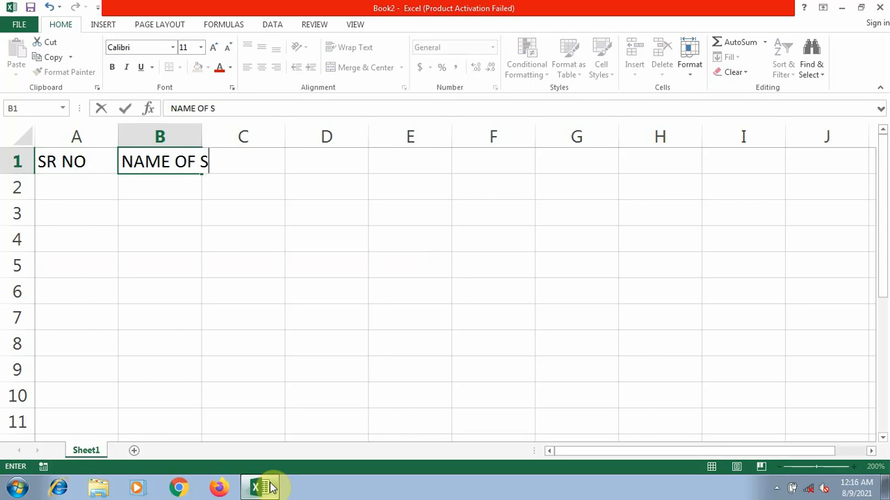
{"action": "type", "text": "TUDENT"}
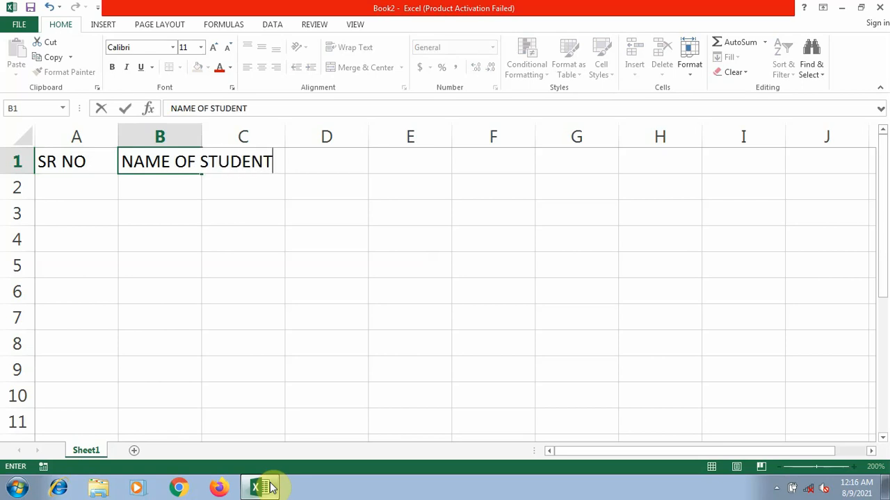
{"action": "key", "text": "Tab"}
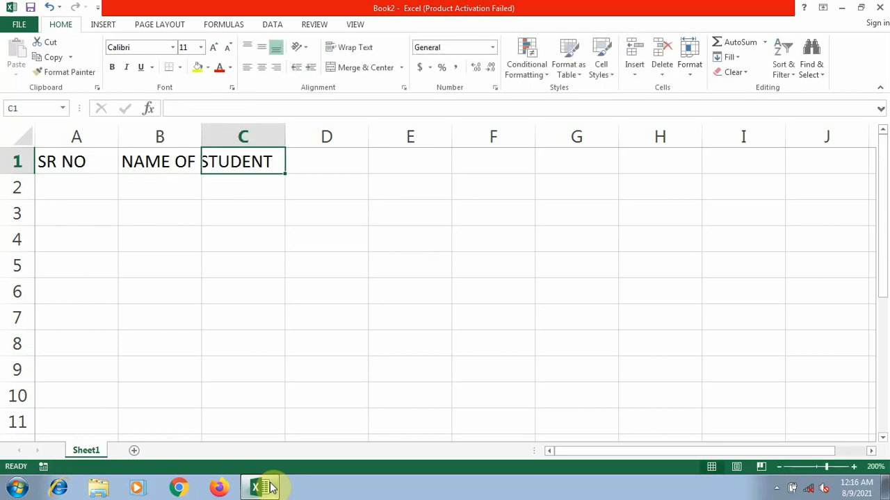
Step: Add the subject headings SUB1, SUB2 and SUB3 in cells C1 to E1
{"action": "type", "text": "SUB1"}
{"action": "key", "text": "Tab"}
{"action": "type", "text": "SUB2"}
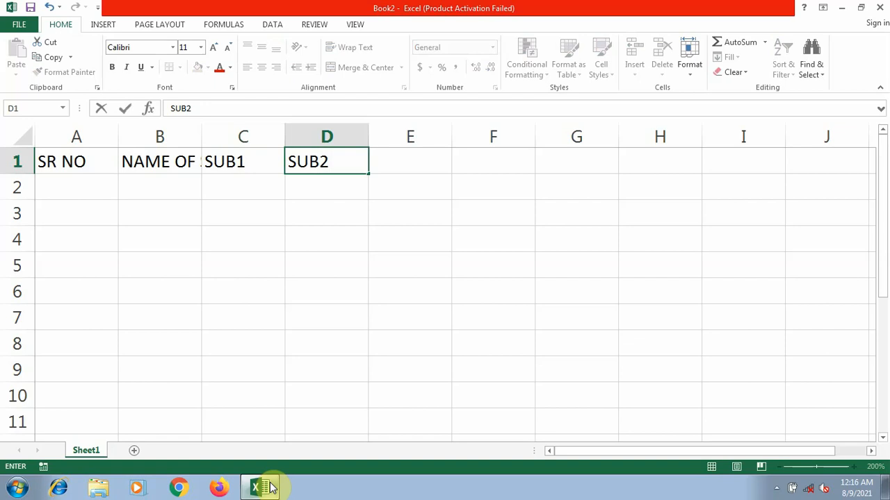
{"action": "key", "text": "Tab"}
{"action": "type", "text": "SUB3"}
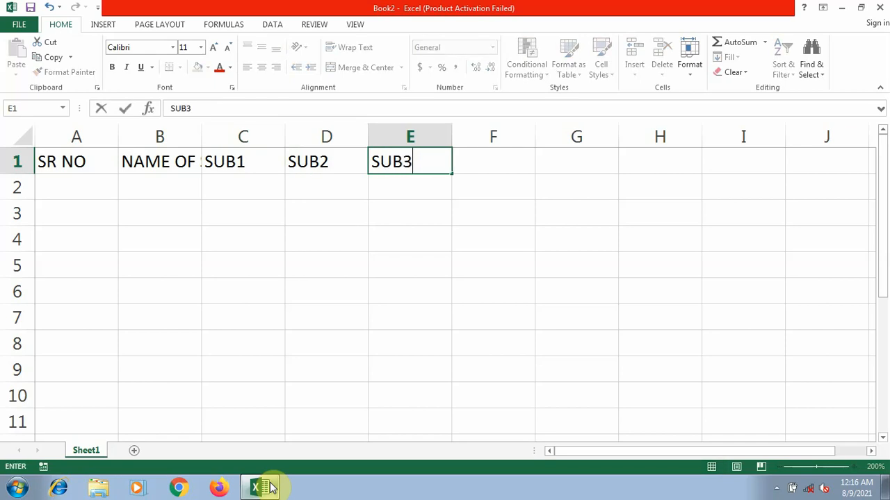
Step: Add the headings TOTAL, MAX and MIN in cells F1 to H1
{"action": "key", "text": "Tab"}
{"action": "type", "text": "TOTAL"}
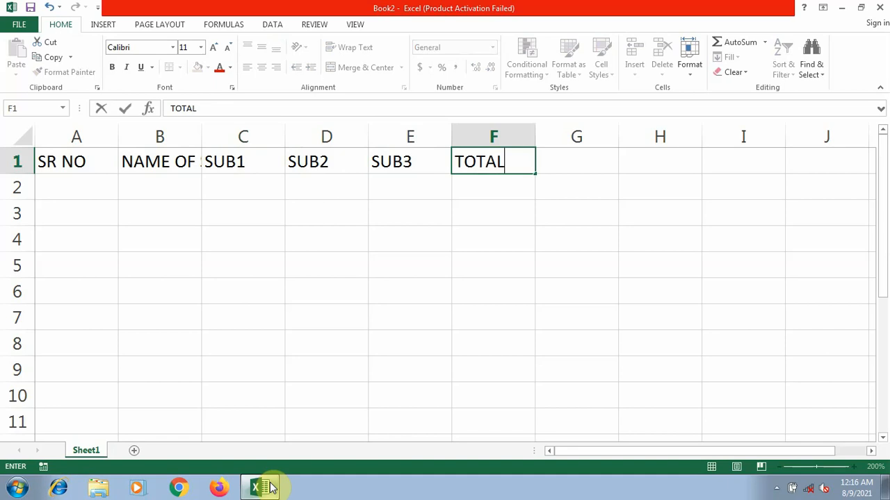
{"action": "key", "text": "ctrl+Return"}
{"action": "key", "text": "Tab"}
{"action": "type", "text": "MAX"}
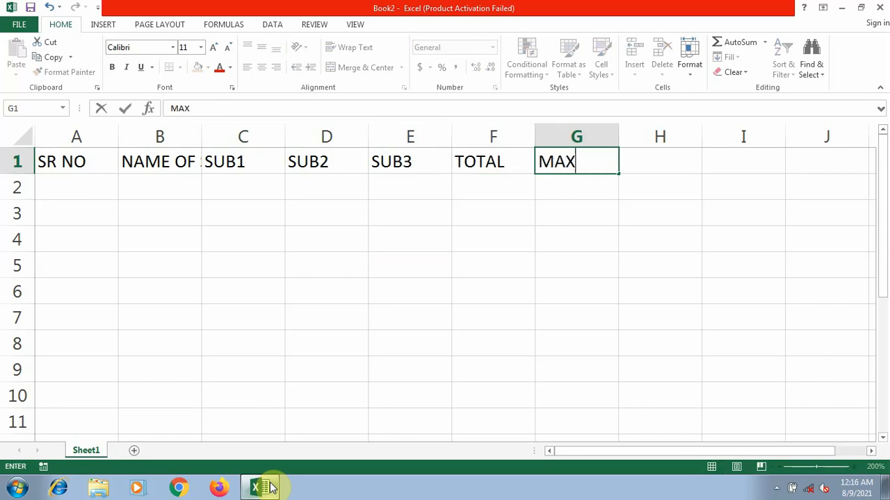
{"action": "key", "text": "Tab"}
{"action": "type", "text": "MIN"}
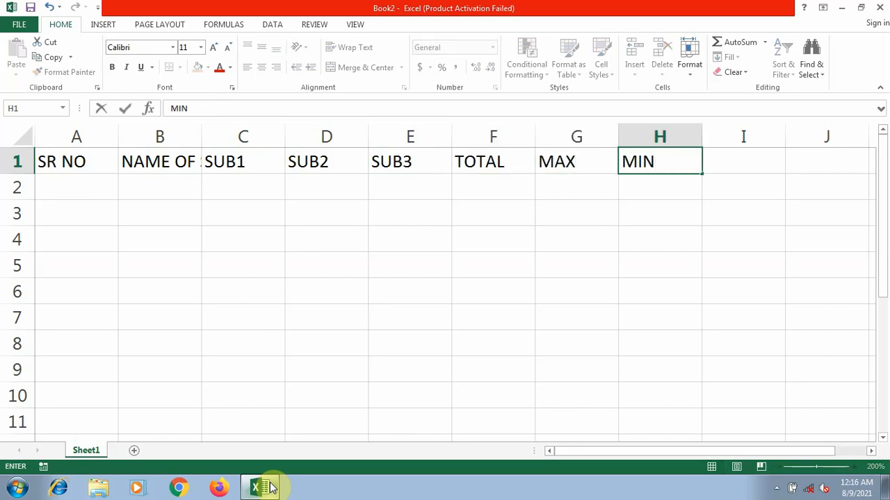
Step: Complete the header row with COUNT in I1 and AVG in J1
{"action": "key", "text": "Tab"}
{"action": "type", "text": "COUT"}
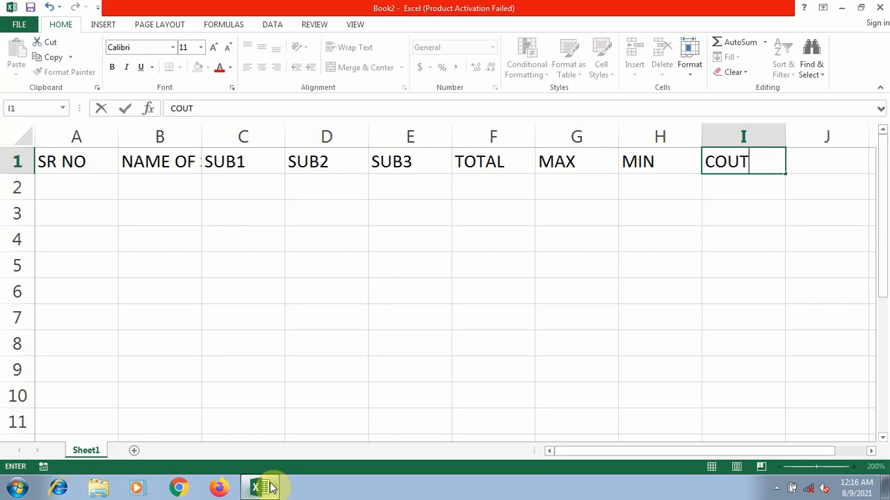
{"action": "key", "text": "BackSpace"}
{"action": "type", "text": "NY"}
{"action": "key", "text": "BackSpace"}
{"action": "type", "text": "T"}
{"action": "key", "text": "Tab"}
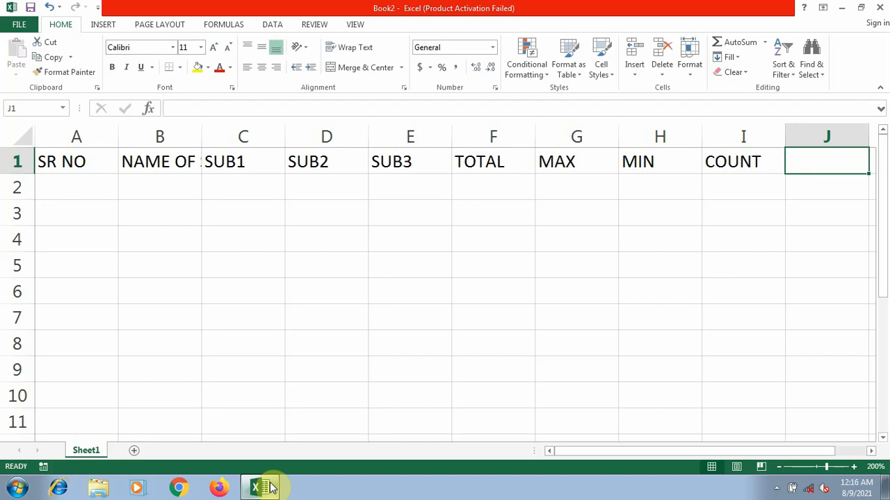
{"action": "type", "text": "AVG"}
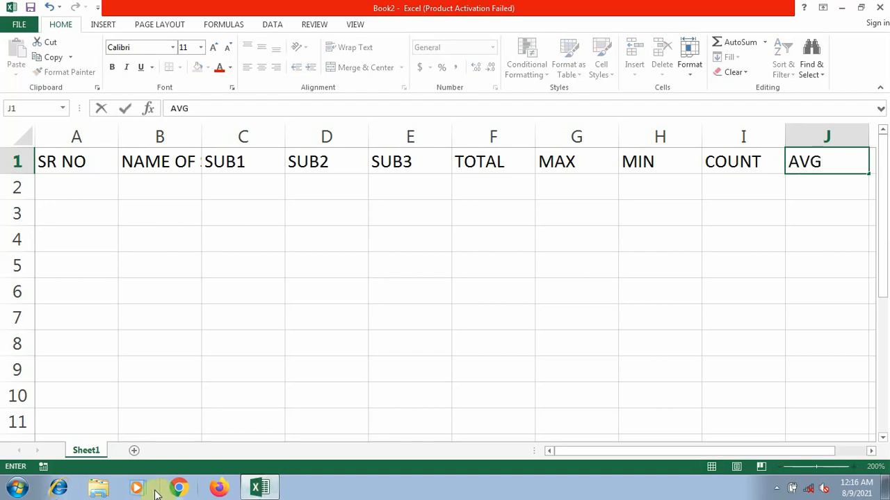
{"action": "left_click", "coordinate": [76, 194]}
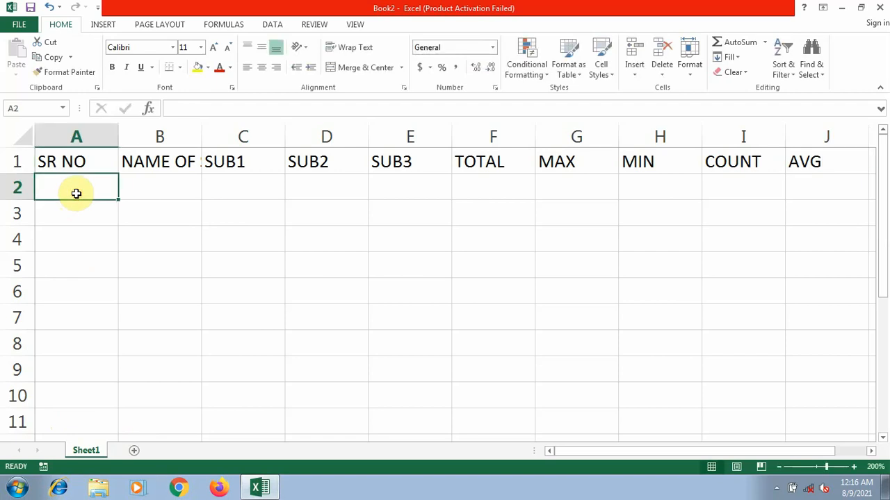
Step: Widen column B until NAME OF STUDENT fits, and narrow it again by hand
{"action": "left_click", "coordinate": [102, 166]}
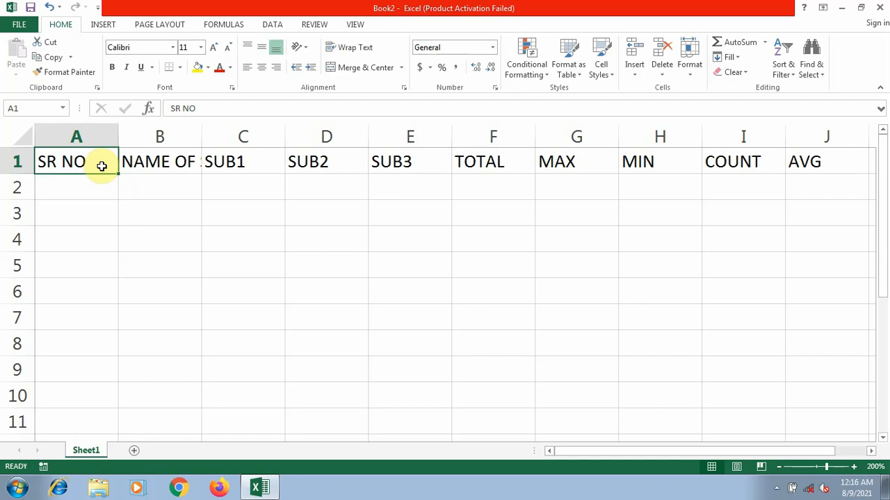
{"action": "left_click", "coordinate": [143, 166]}
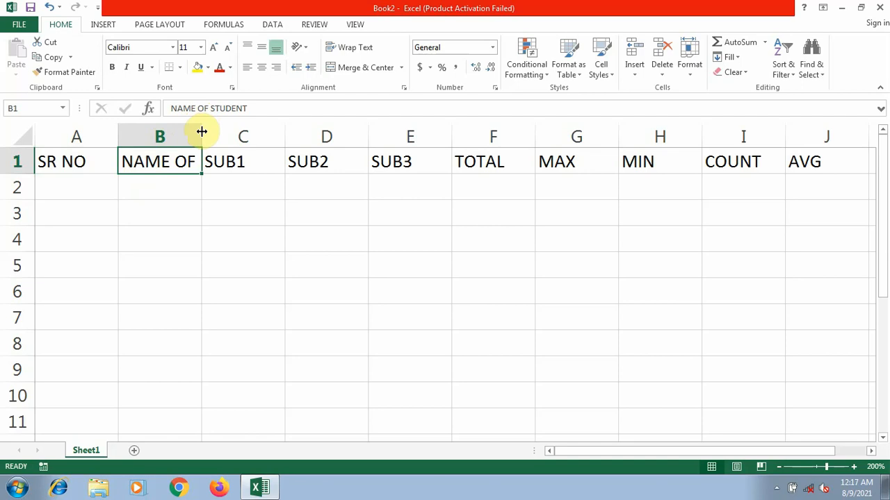
{"action": "left_click_drag", "start_coordinate": [202, 131], "coordinate": [218, 141]}
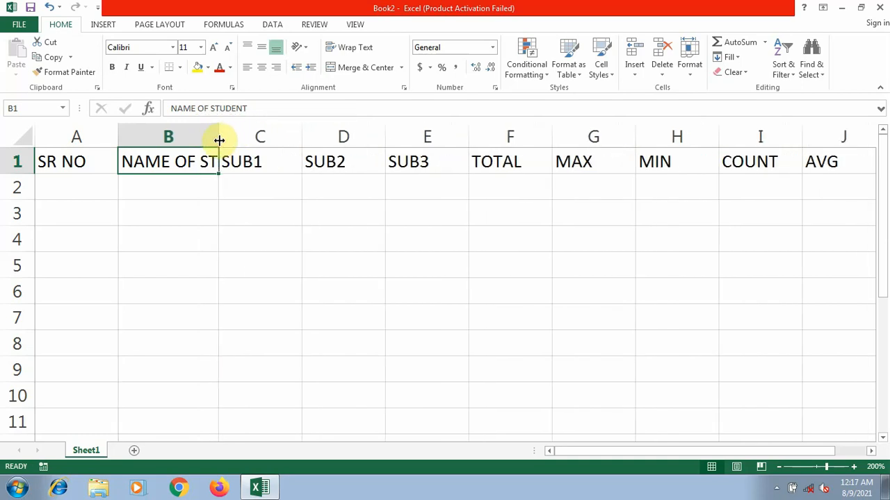
{"action": "double_click", "coordinate": [219, 138]}
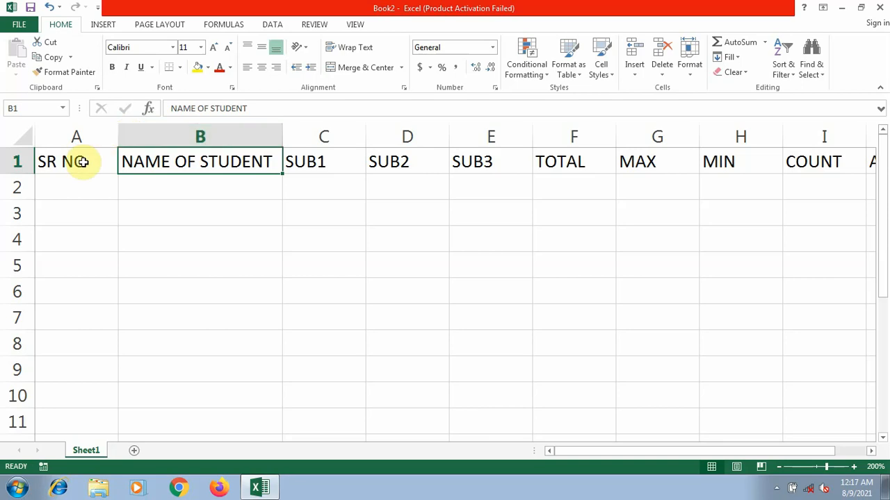
{"action": "left_click_drag", "start_coordinate": [282, 132], "coordinate": [244, 137]}
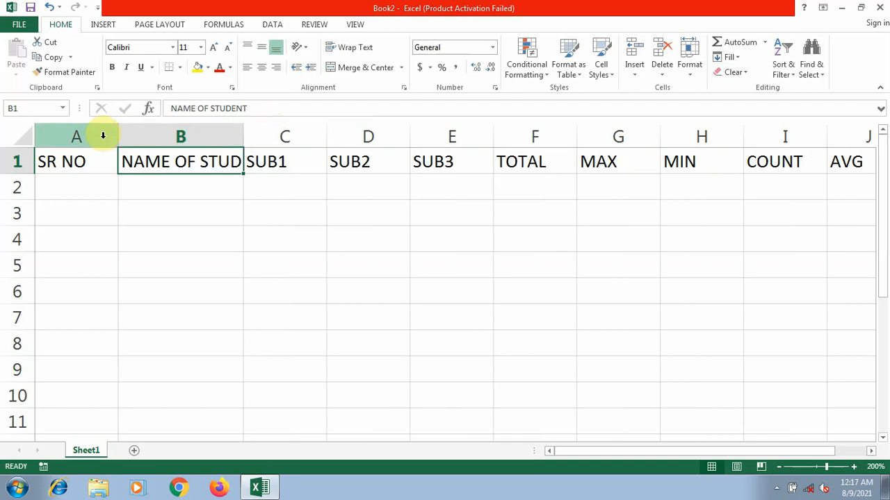
Step: Try autofitting columns A to J to their headings, and narrow column B by hand
{"action": "left_click_drag", "start_coordinate": [70, 162], "coordinate": [861, 139]}
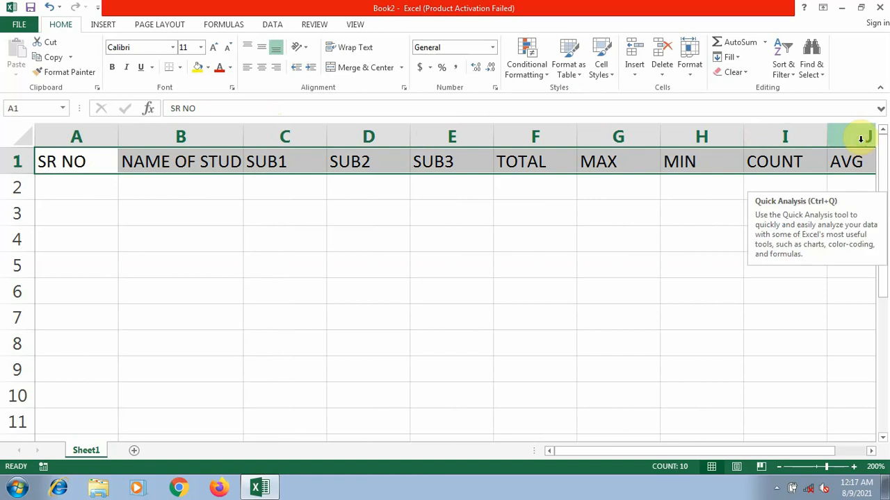
{"action": "left_click", "coordinate": [697, 77]}
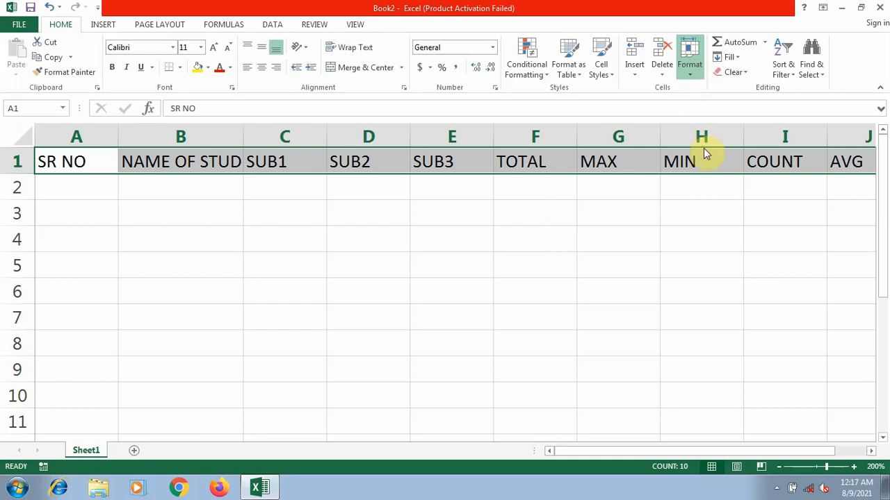
{"action": "left_click", "coordinate": [704, 148]}
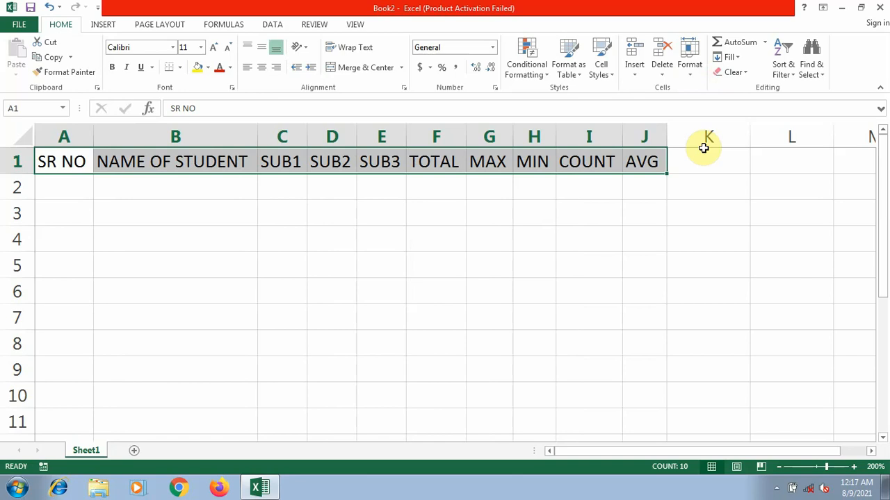
{"action": "left_click", "coordinate": [545, 211]}
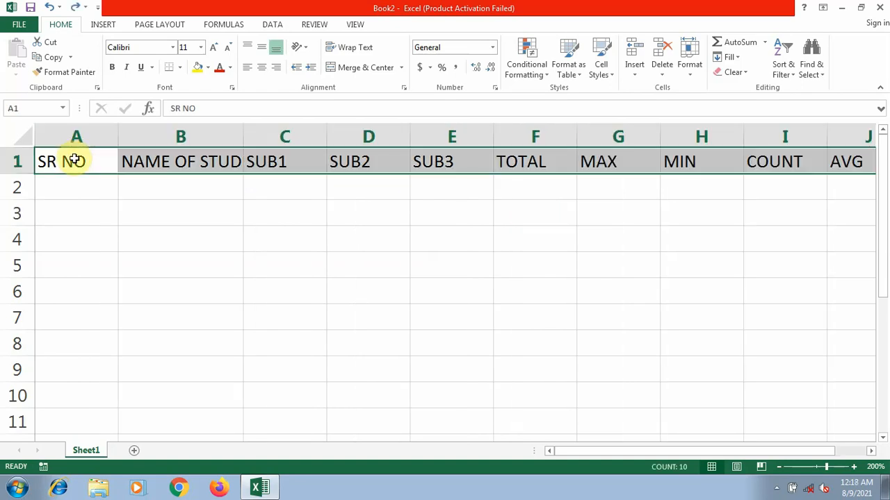
{"action": "left_click", "coordinate": [74, 190]}
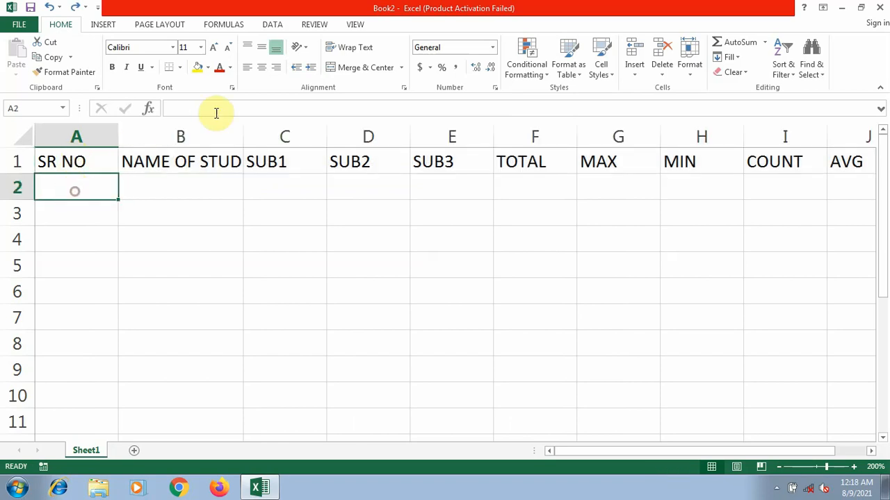
{"action": "left_click_drag", "start_coordinate": [245, 132], "coordinate": [183, 137]}
Step: Select the whole header row A1:J1 and autofit its column widths to the headings
{"action": "left_click", "coordinate": [89, 160]}
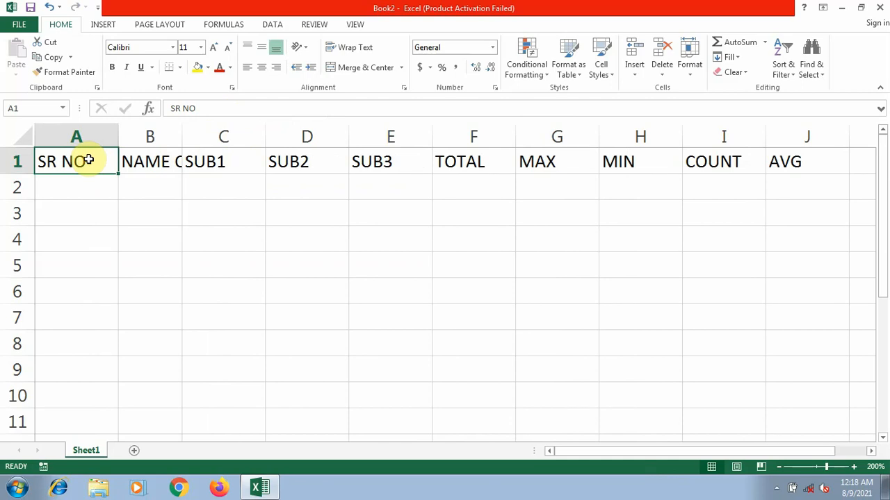
{"action": "key", "text": "ctrl+shift+Right"}
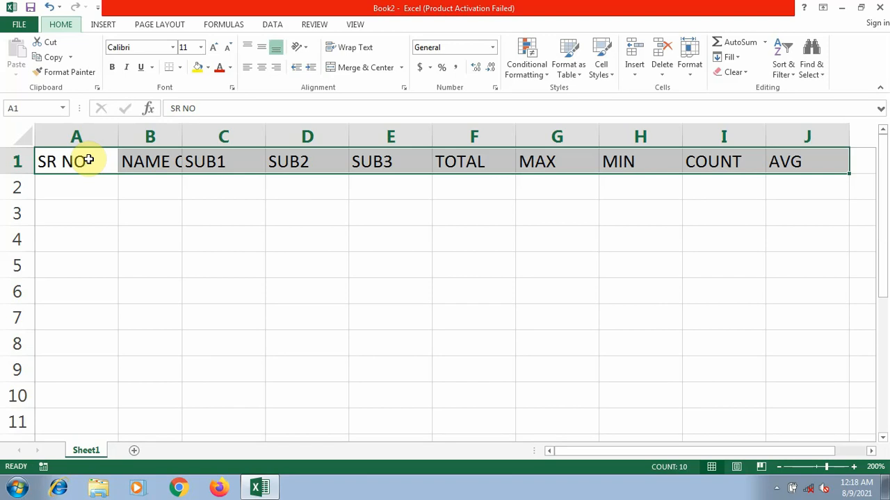
{"action": "key", "text": "alt+h"}
{"action": "key", "text": "o"}
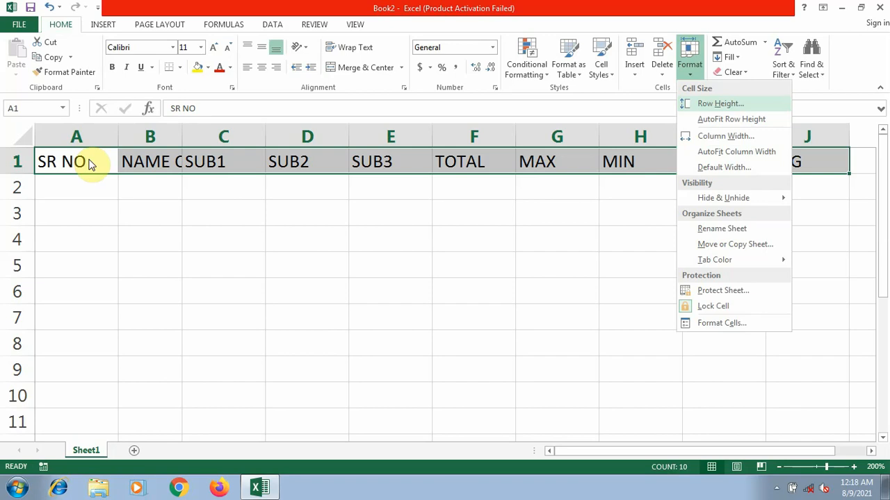
{"action": "key", "text": "i"}
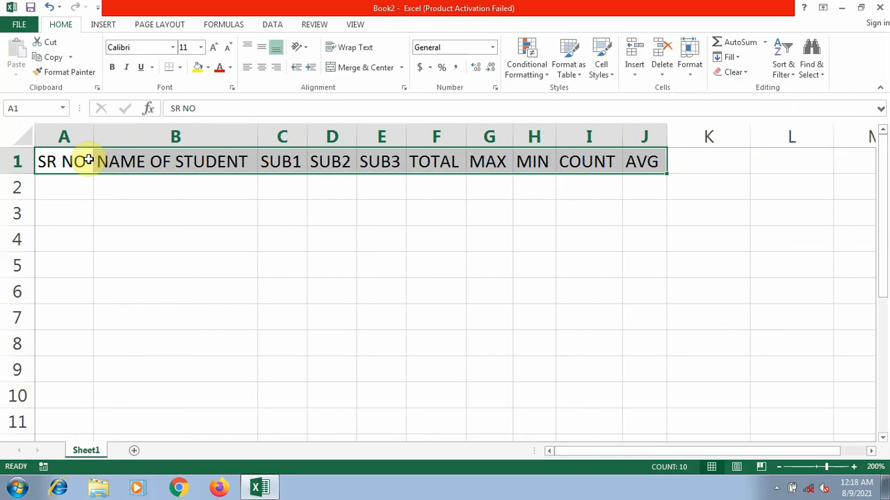
{"action": "key", "text": "alt"}
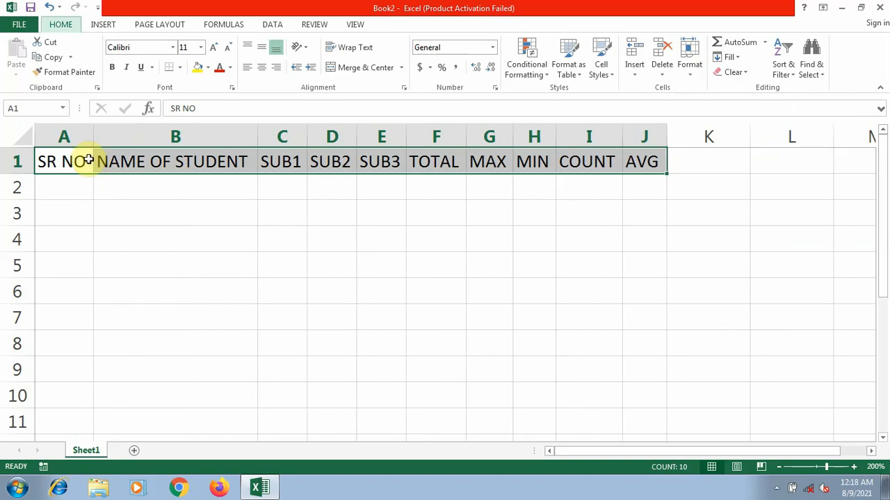
{"action": "key", "text": "h"}
{"action": "key", "text": "o"}
{"action": "key", "text": "i"}
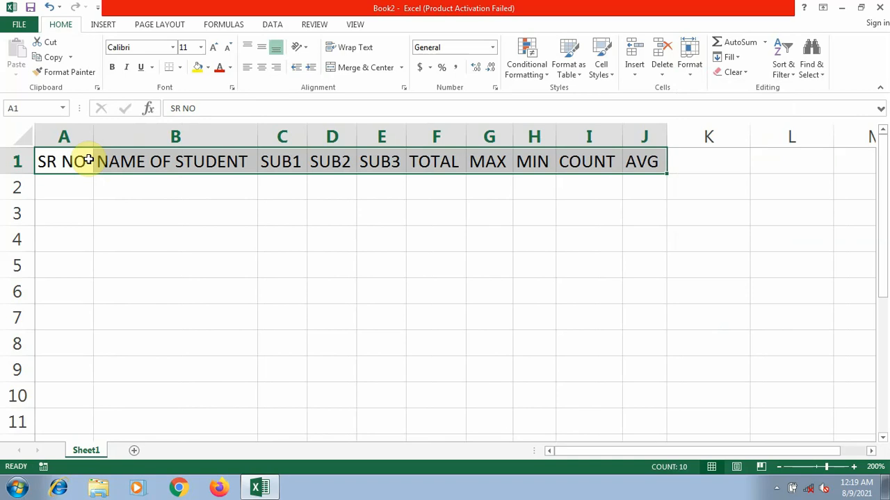
Step: Enter serial numbers 1 and 2 in cells A2 and A3 under SR NO
{"action": "left_click", "coordinate": [64, 190]}
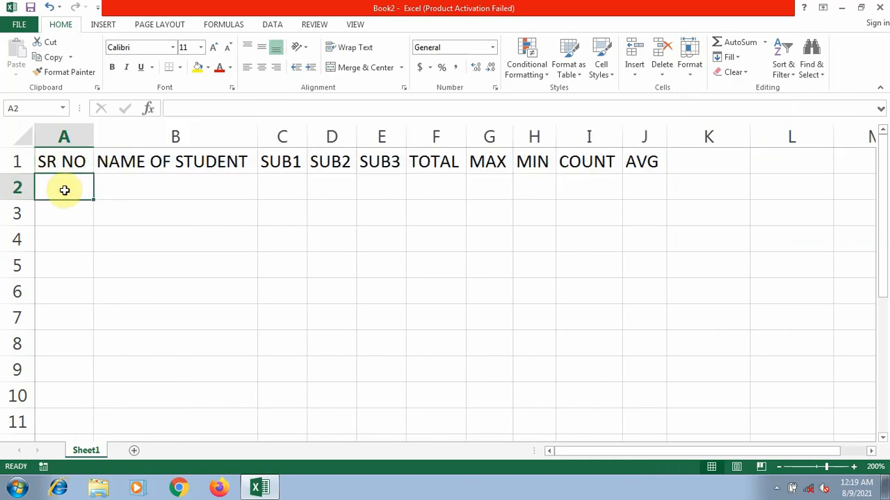
{"action": "type", "text": "1"}
{"action": "key", "text": "Return"}
{"action": "type", "text": "2"}
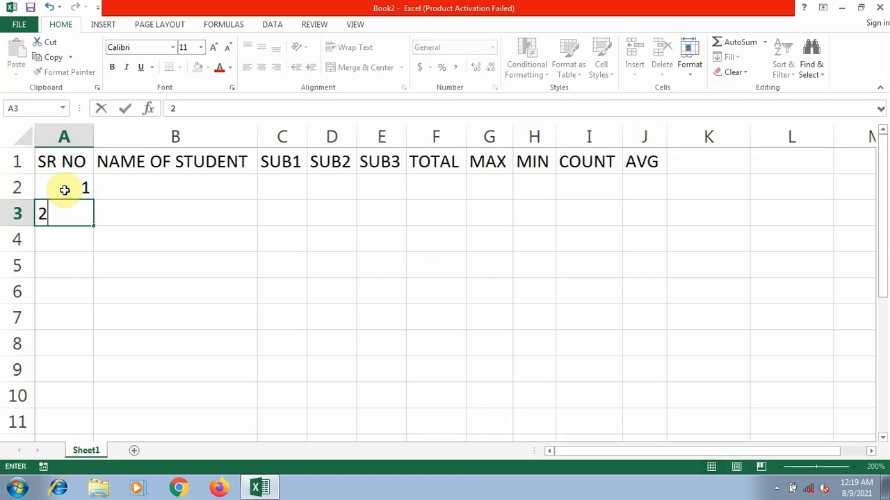
{"action": "key", "text": "Return"}
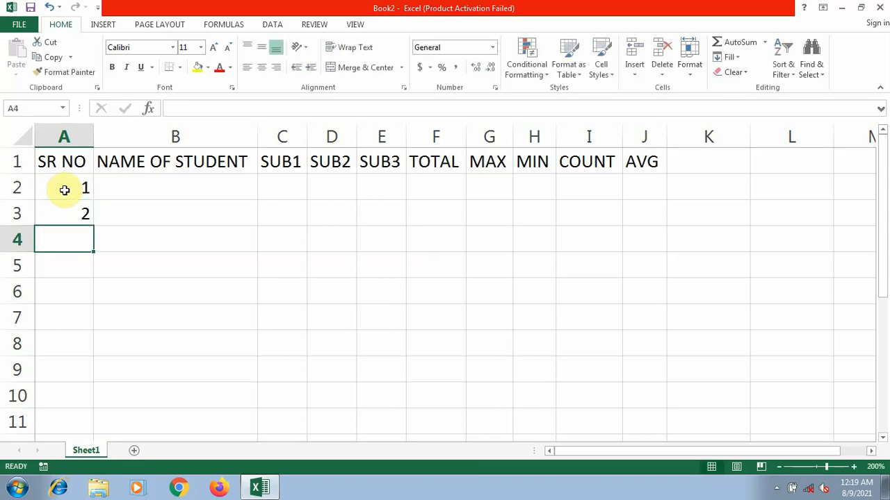
Step: Extend the series from A2:A3 down to 5 in cell A6
{"action": "left_click", "coordinate": [64, 190]}
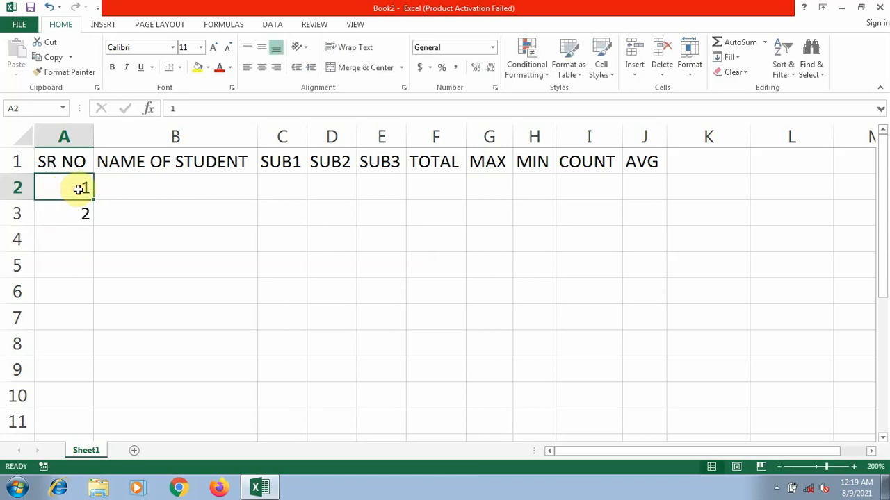
{"action": "left_click_drag", "start_coordinate": [78, 191], "coordinate": [79, 208]}
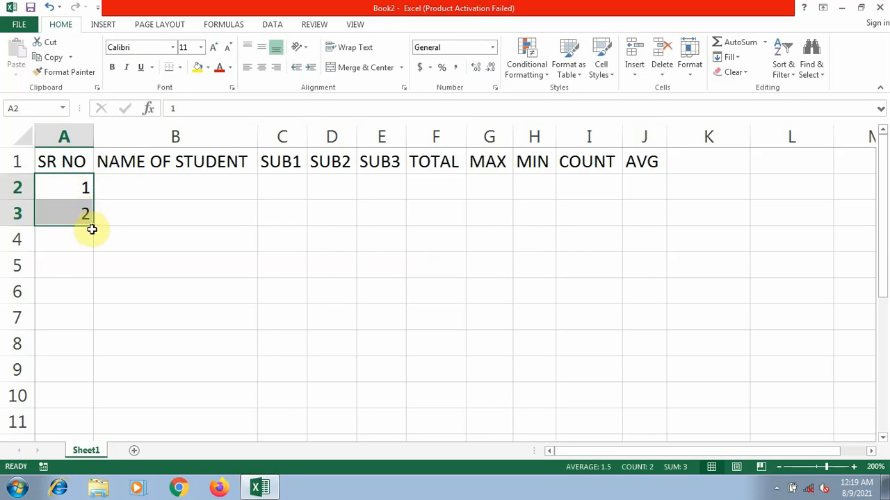
{"action": "left_click_drag", "start_coordinate": [91, 227], "coordinate": [92, 303]}
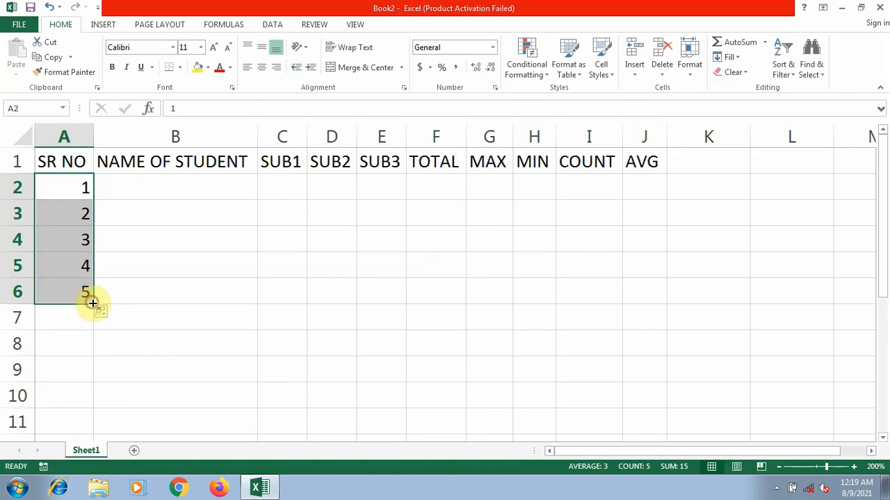
Step: Clear the serial numbers in A3:A6, keeping only the 1 in A2
{"action": "left_click", "coordinate": [117, 213]}
{"action": "left_click_drag", "start_coordinate": [79, 211], "coordinate": [70, 306]}
{"action": "key", "text": "BackSpace"}
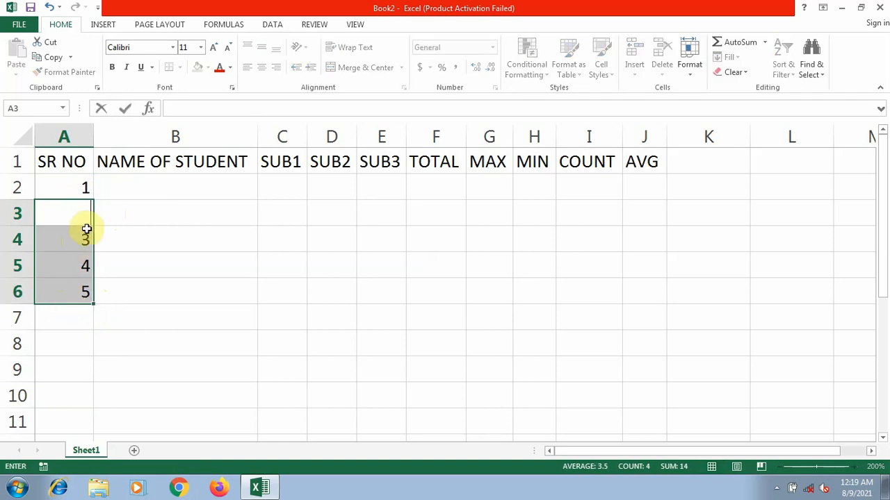
{"action": "left_click_drag", "start_coordinate": [90, 278], "coordinate": [84, 256]}
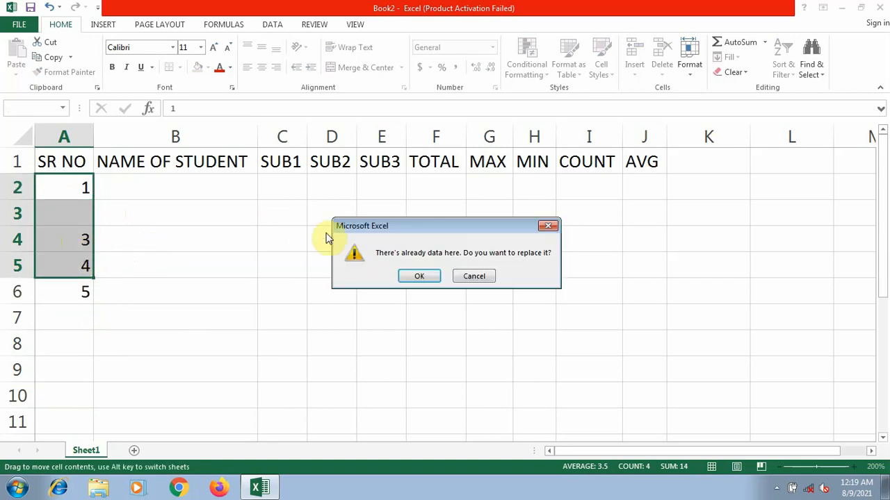
{"action": "left_click", "coordinate": [469, 276]}
{"action": "left_click", "coordinate": [123, 239]}
{"action": "left_click_drag", "start_coordinate": [60, 206], "coordinate": [67, 282]}
{"action": "key", "text": "Delete"}
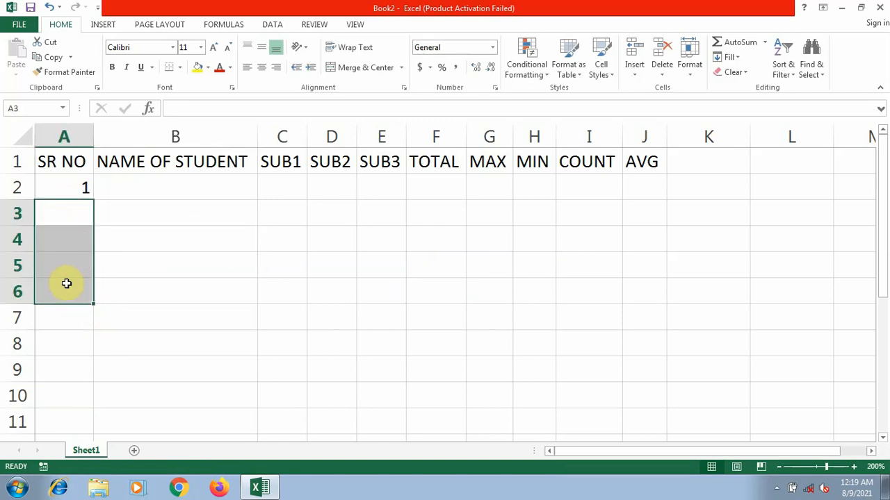
Step: Fill a number series from the single cell A2 down to 5 in A6
{"action": "left_click", "coordinate": [82, 182]}
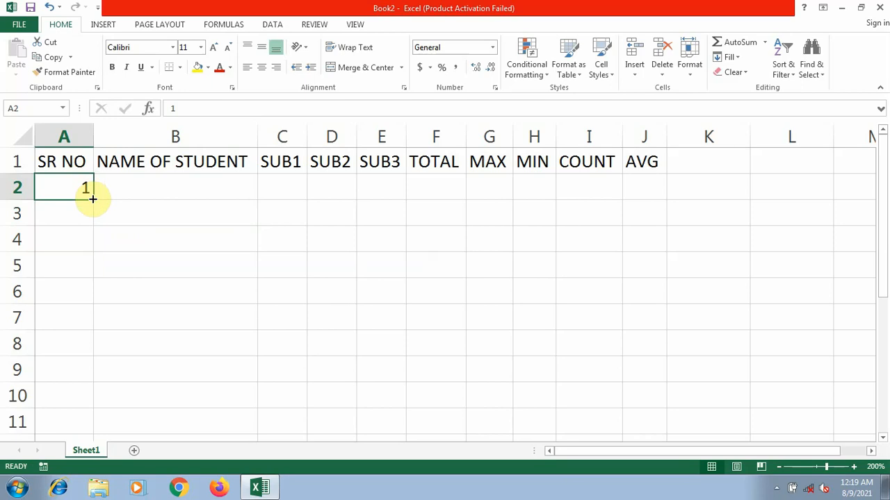
{"action": "left_click_drag", "start_coordinate": [93, 199], "coordinate": [83, 295]}
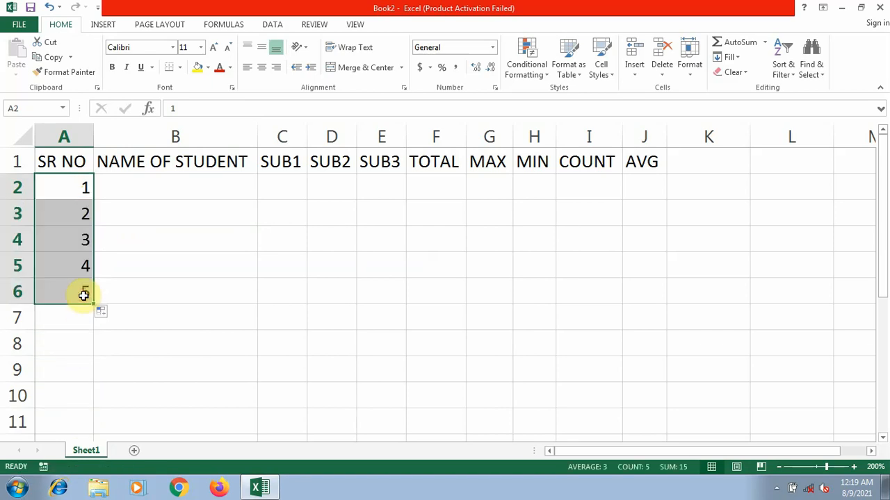
Step: Enter the five students' first names in cells B2 to B6 under NAME OF STUDENT
{"action": "left_click", "coordinate": [193, 177]}
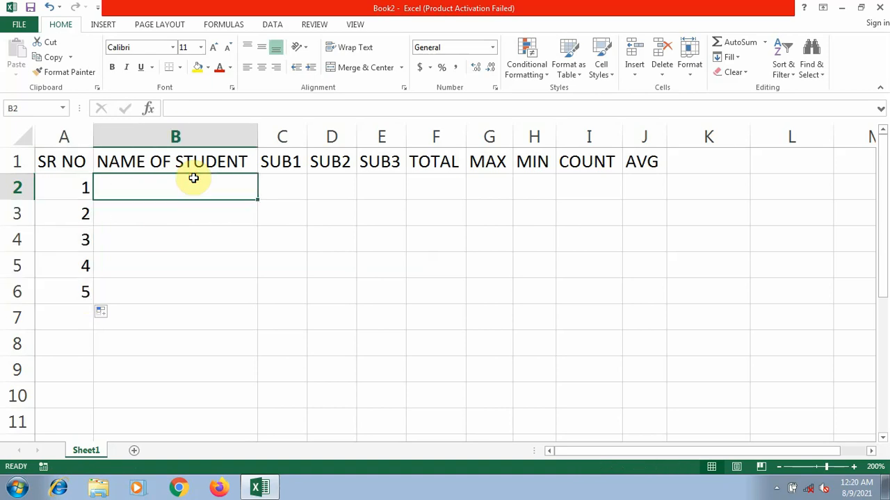
{"action": "type", "text": "SUNI"}
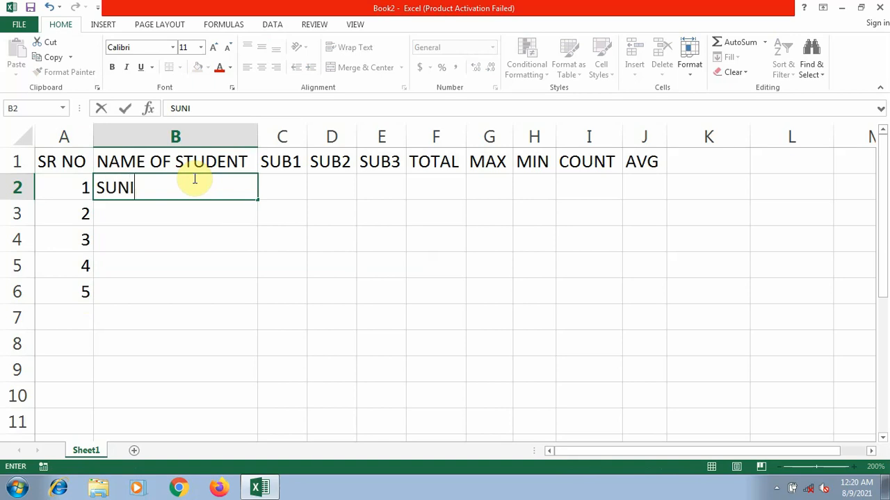
{"action": "type", "text": "L"}
{"action": "key", "text": "Return"}
{"action": "type", "text": "MOHIT"}
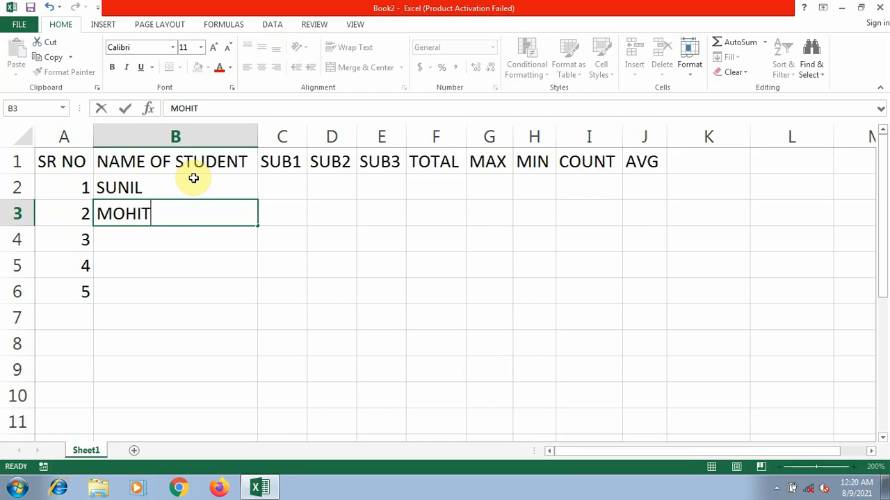
{"action": "key", "text": "Return"}
{"action": "type", "text": "MOH"}
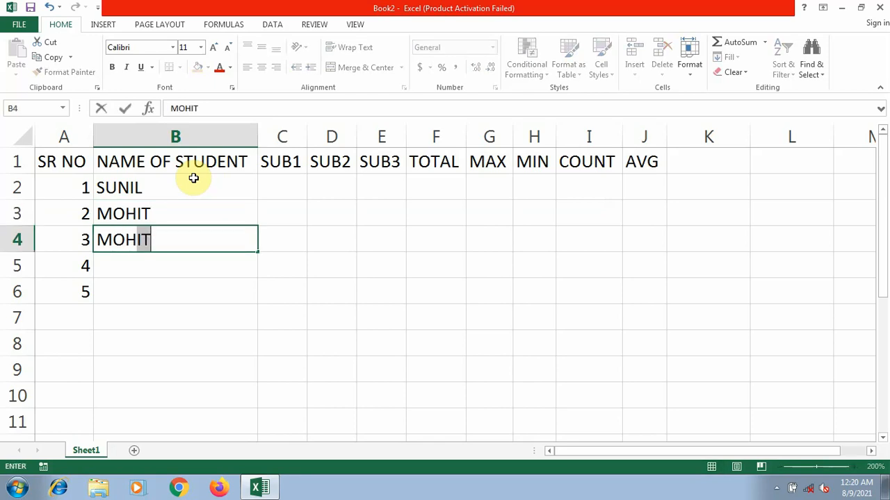
{"action": "type", "text": "AN"}
{"action": "key", "text": "Return"}
{"action": "type", "text": "RAM"}
{"action": "key", "text": "Return"}
{"action": "type", "text": "S"}
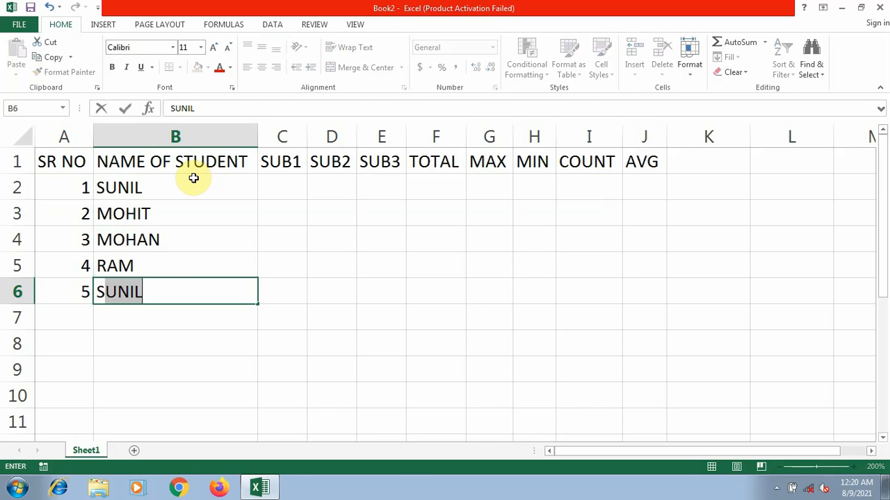
{"action": "type", "text": "HYAM"}
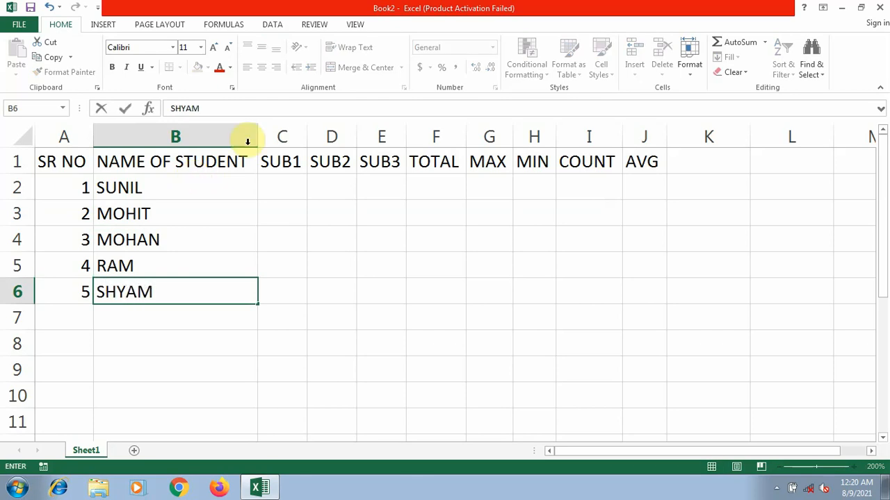
Step: Fill the marks range C2:E6 with =RANDBETWEEN(1,99), entering it in C2 and copying it right and down
{"action": "left_click", "coordinate": [278, 180]}
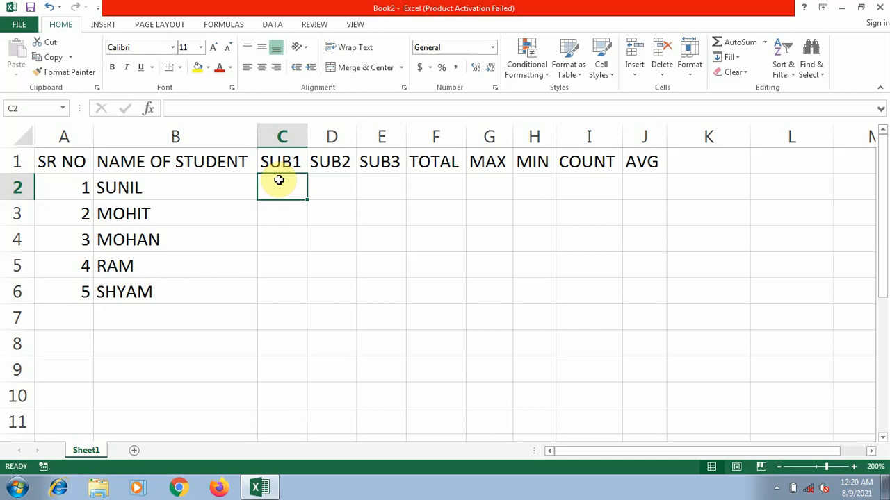
{"action": "left_click_drag", "start_coordinate": [278, 181], "coordinate": [370, 290]}
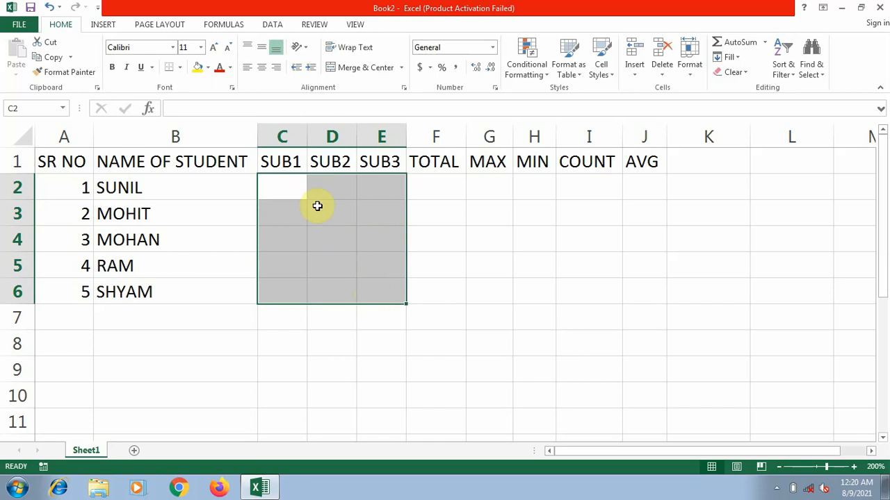
{"action": "type", "text": "="}
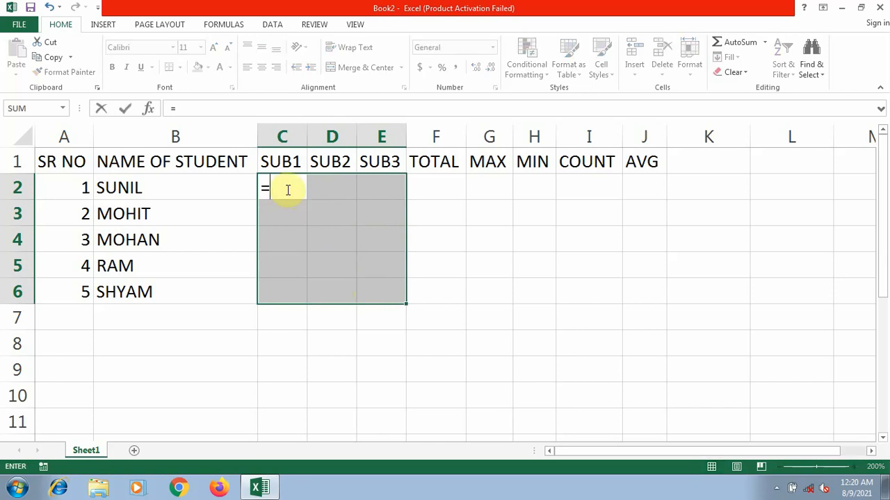
{"action": "type", "text": "RA"}
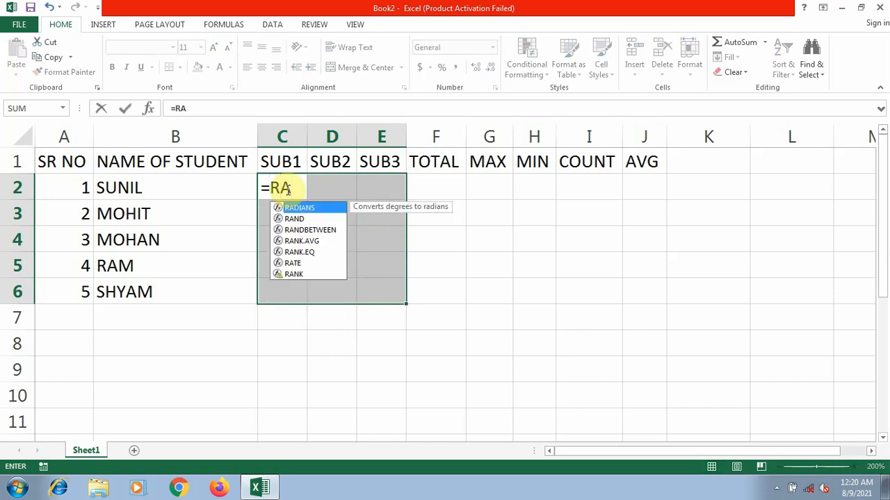
{"action": "type", "text": "ND"}
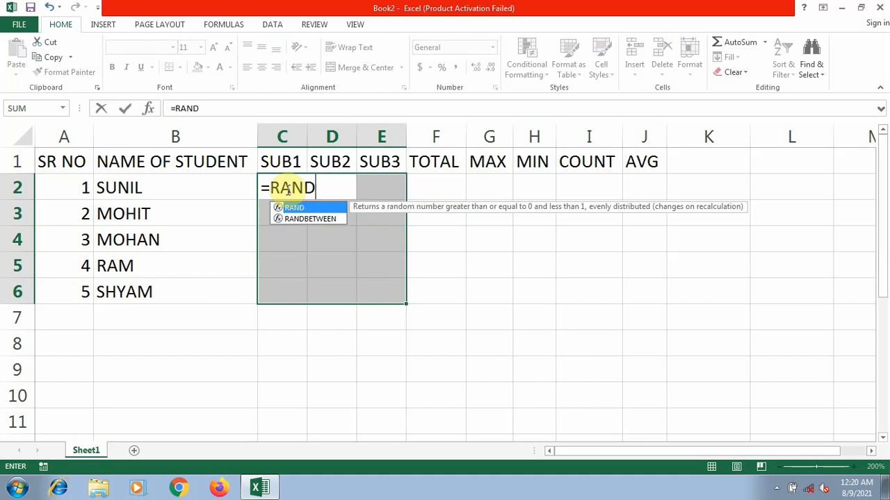
{"action": "type", "text": "BET"}
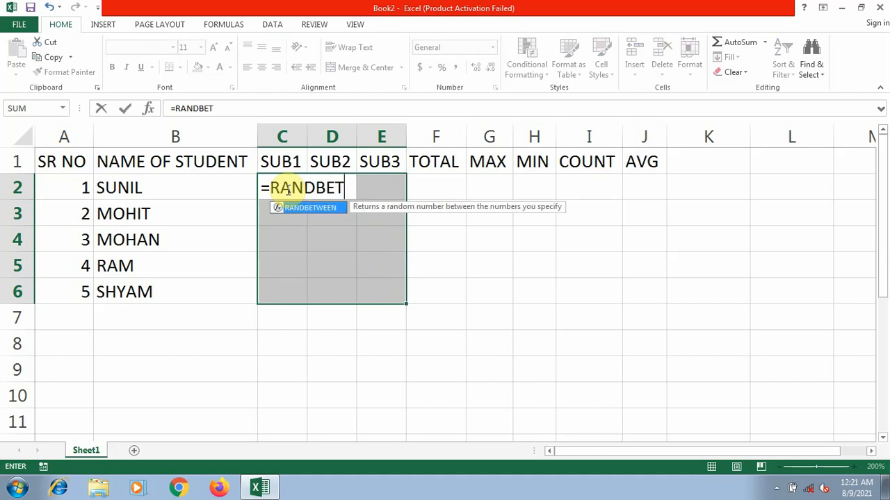
{"action": "type", "text": "WEEN"}
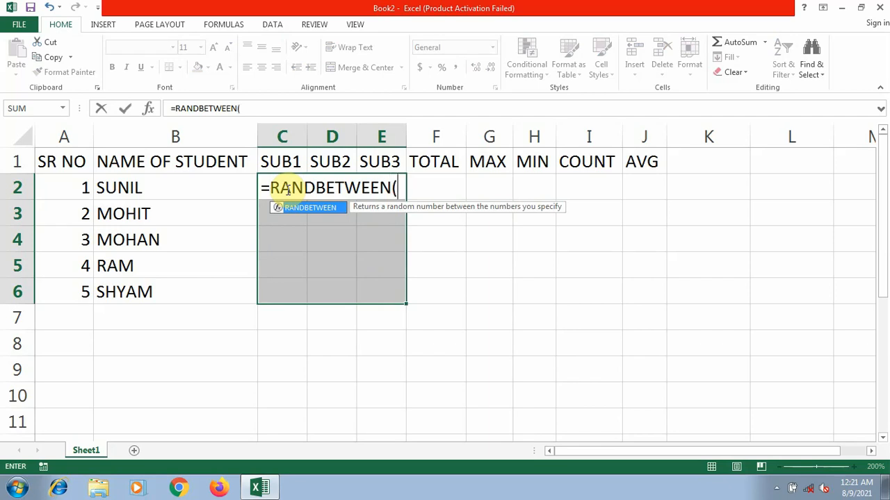
{"action": "type", "text": "("}
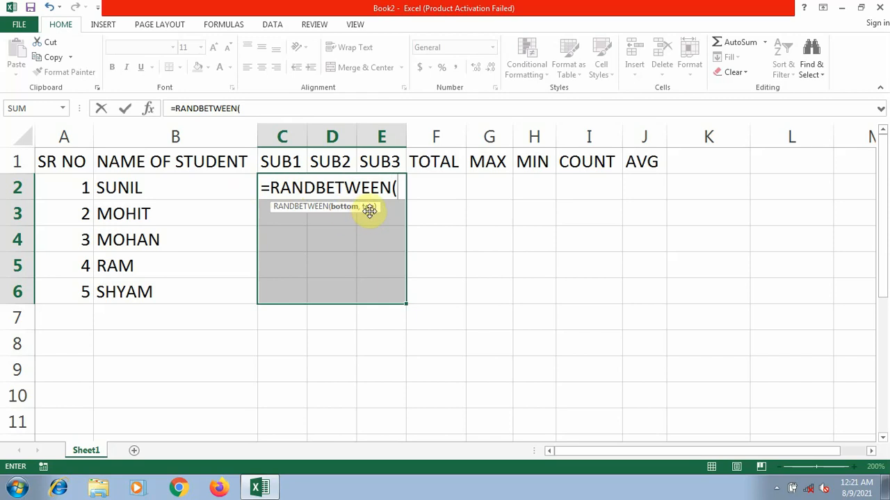
{"action": "type", "text": "1,"}
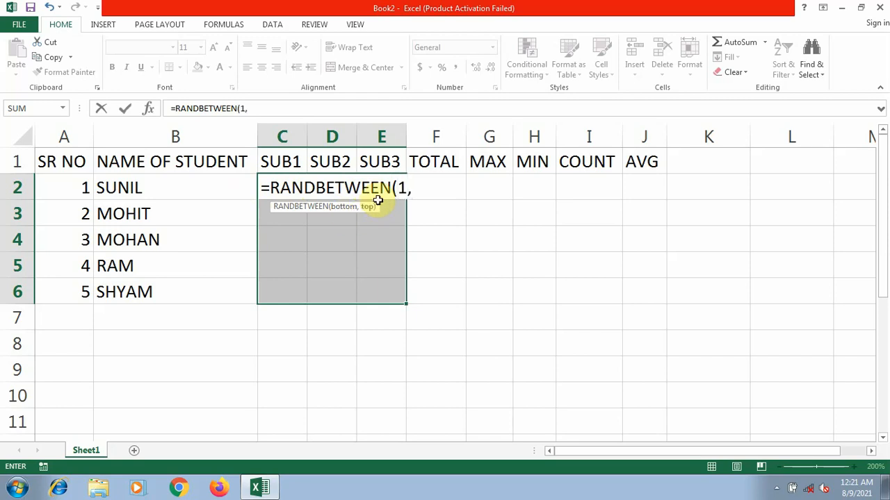
{"action": "type", "text": "99)"}
{"action": "key", "text": "Return"}
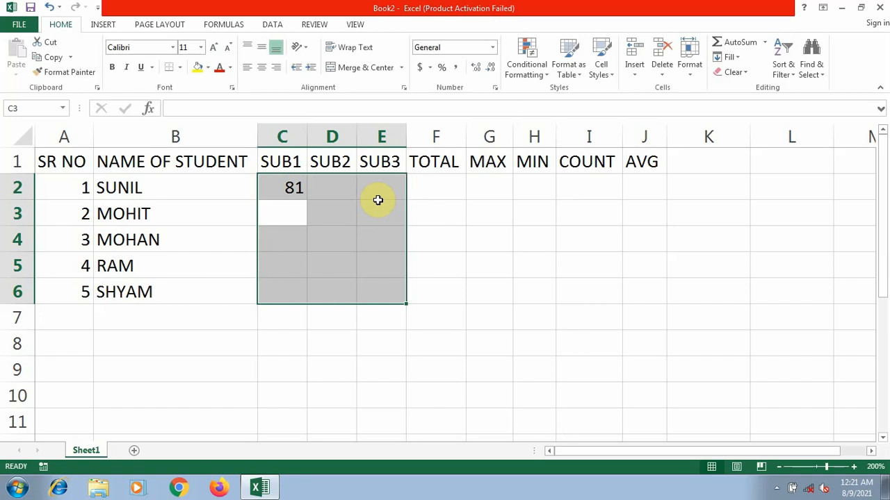
{"action": "key", "text": "ctrl+r"}
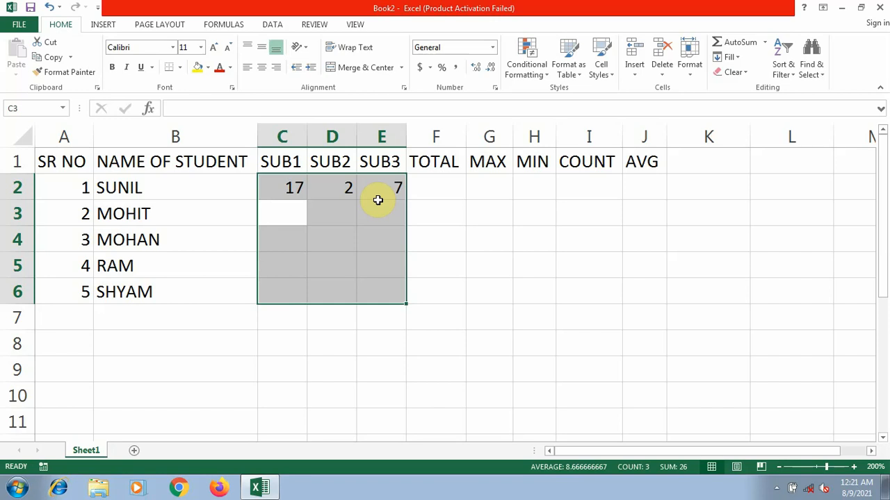
{"action": "key", "text": "ctrl+d"}
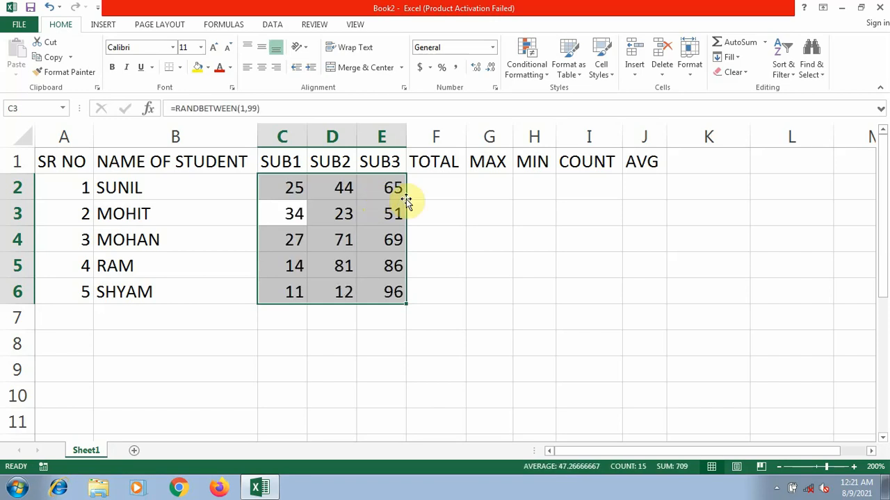
Step: Enter the dummy formula =FSS in F2 to recalculate the random marks, and clear the cell again
{"action": "left_click", "coordinate": [441, 194]}
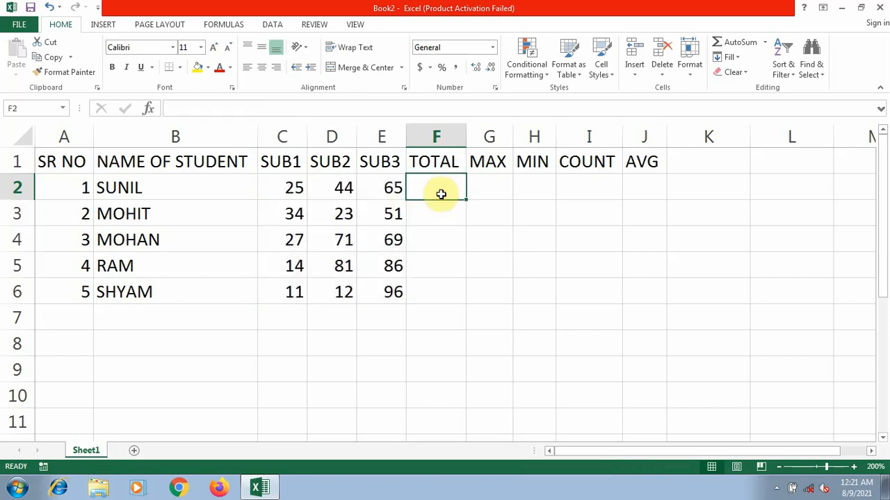
{"action": "type", "text": "="}
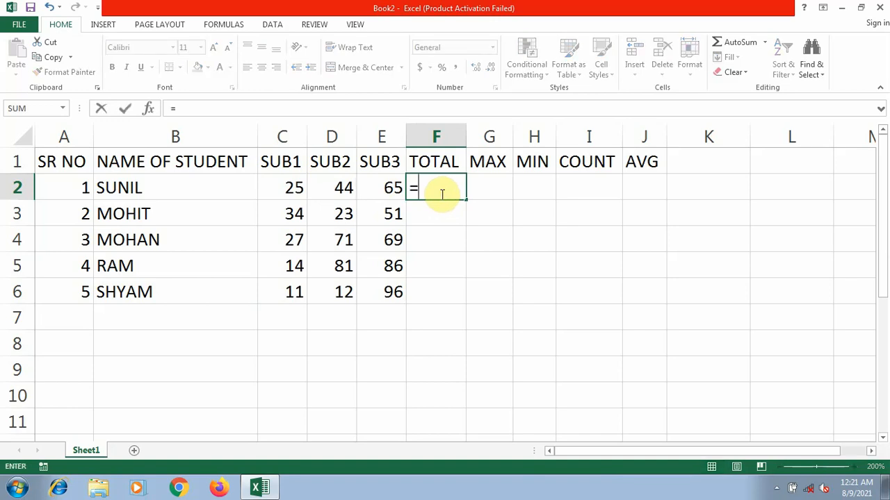
{"action": "type", "text": "FSS"}
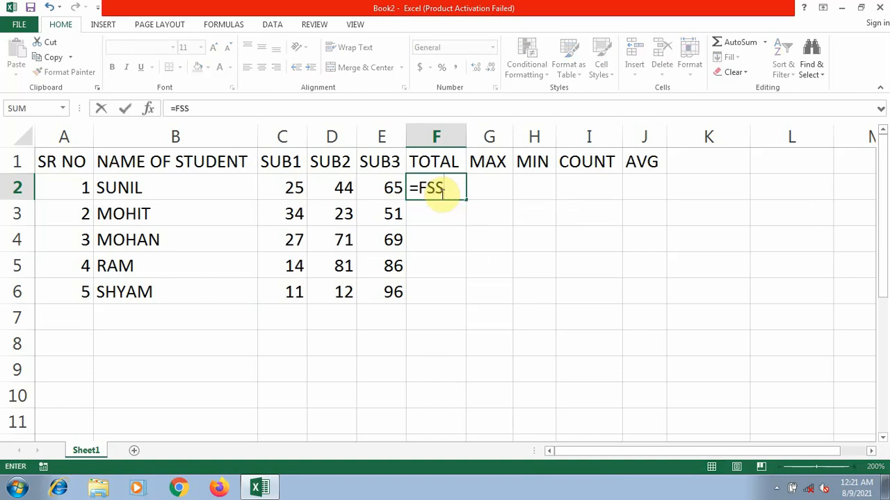
{"action": "key", "text": "Return"}
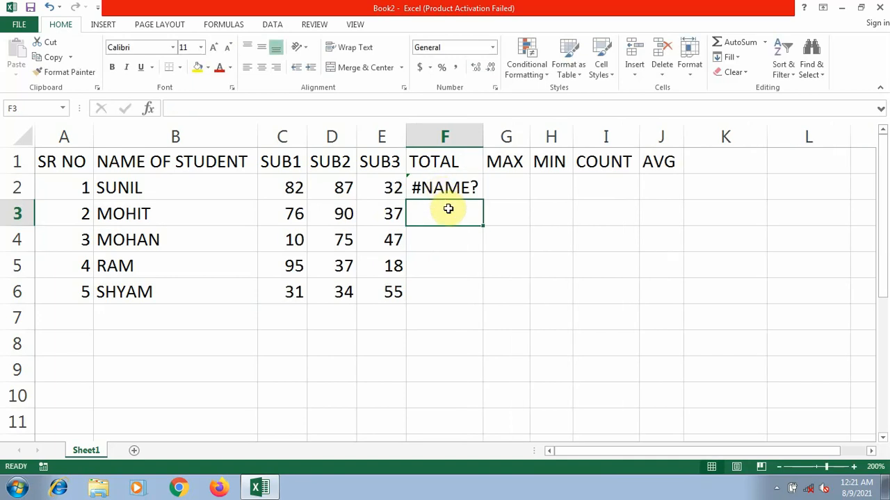
{"action": "left_click", "coordinate": [445, 191]}
{"action": "key", "text": "Delete"}
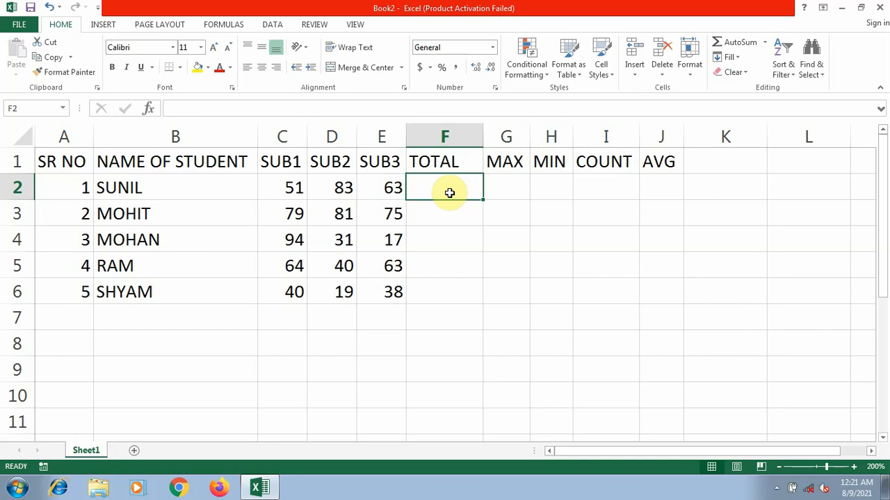
Step: Copy the subject marks range C2:E6
{"action": "left_click_drag", "start_coordinate": [296, 187], "coordinate": [385, 288]}
{"action": "key", "text": "ctrl+c"}
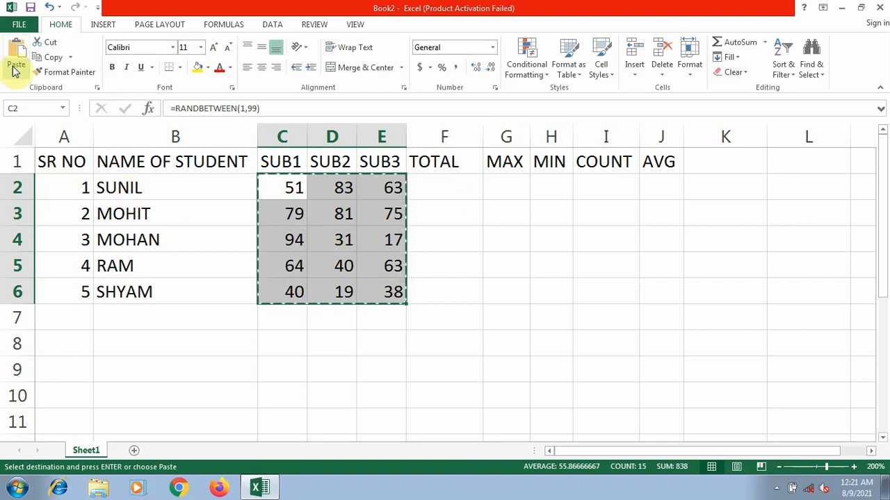